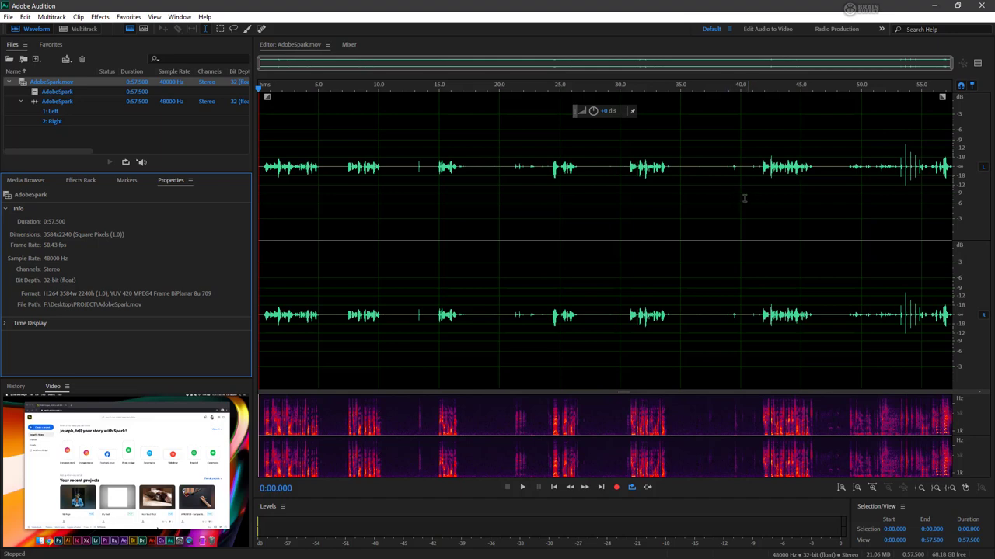
- Turn down and delete the 5.8–7.2 s silence, then delete the brief lead-in at the start
left_click(259, 277)
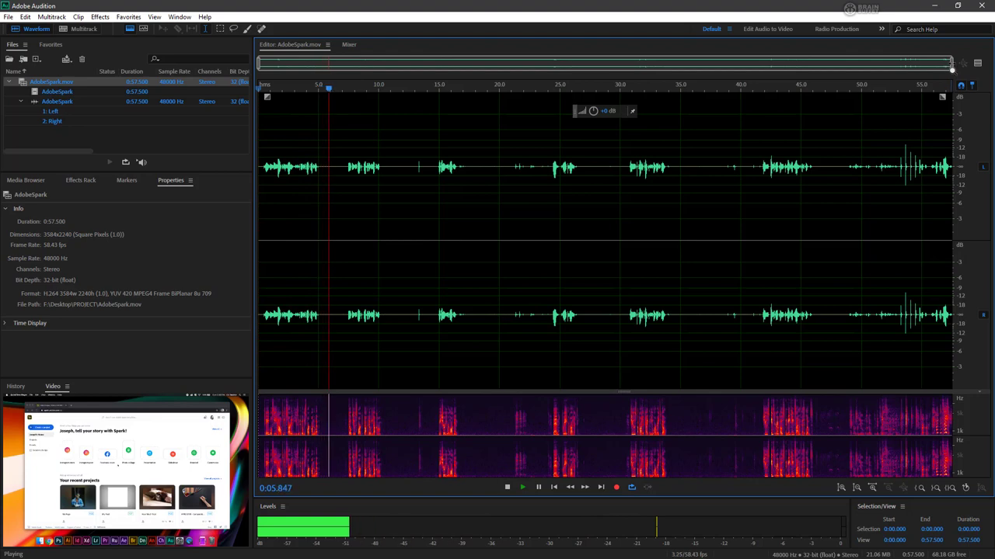
left_click_drag(952, 63, 606, 64)
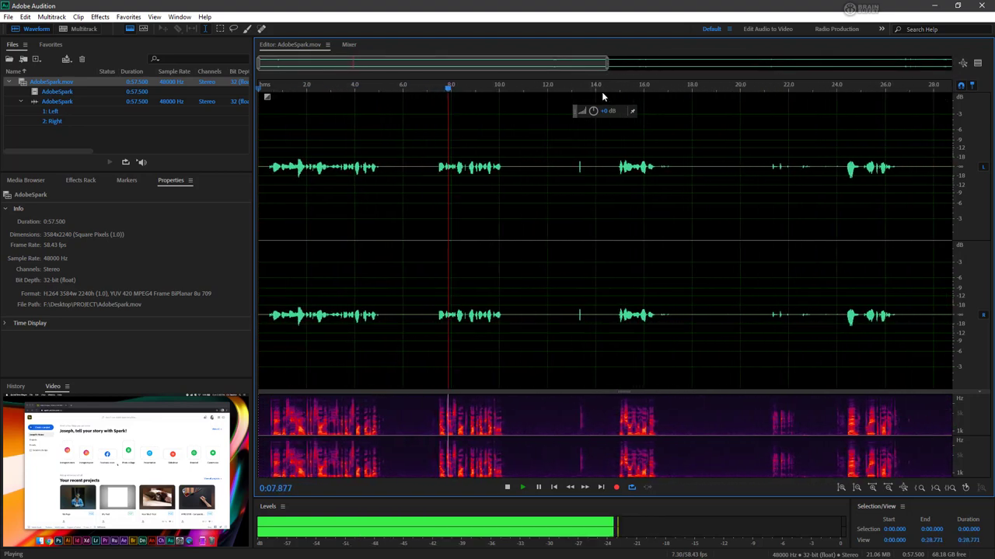
key("space")
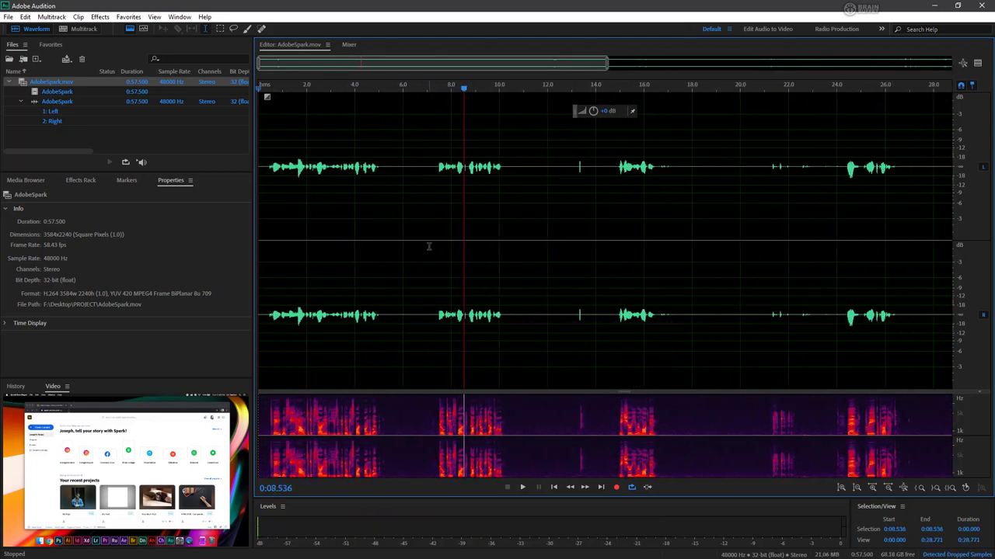
left_click_drag(431, 246, 399, 254)
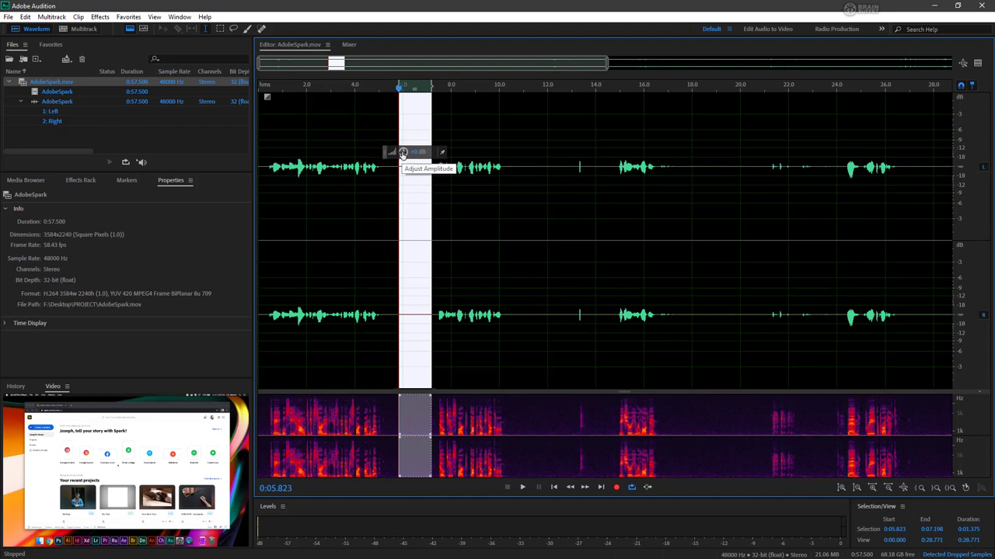
left_click_drag(403, 152, 379, 274)
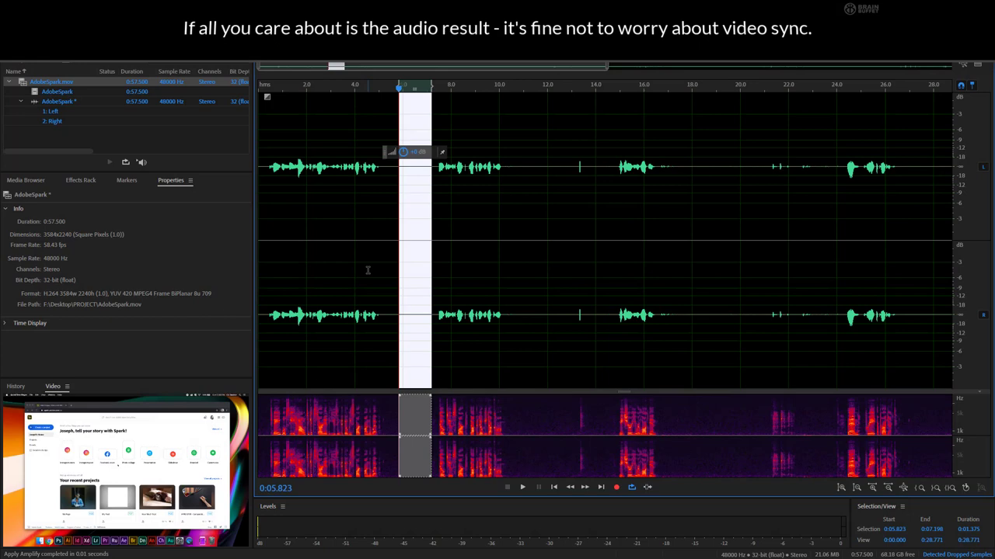
key("Delete")
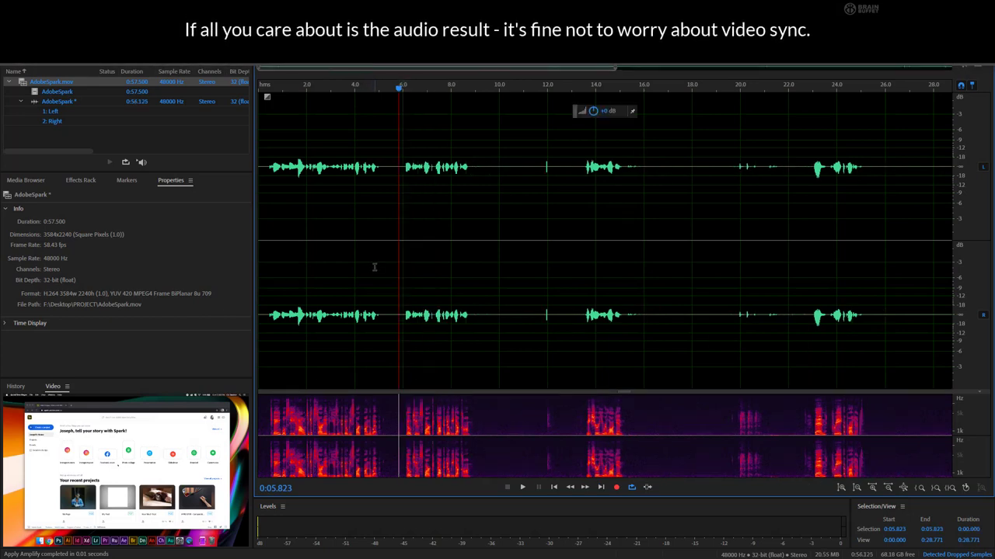
left_click(264, 300)
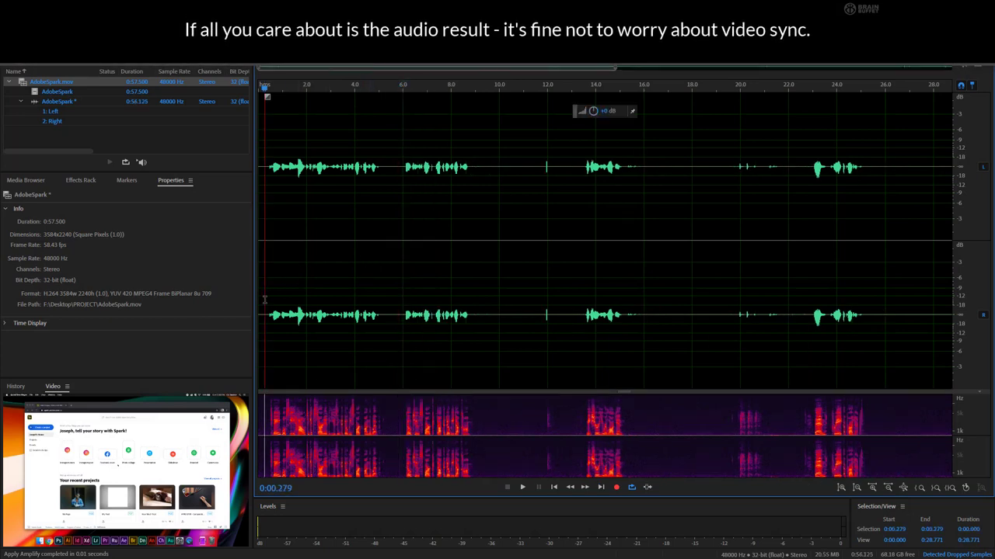
key("Delete")
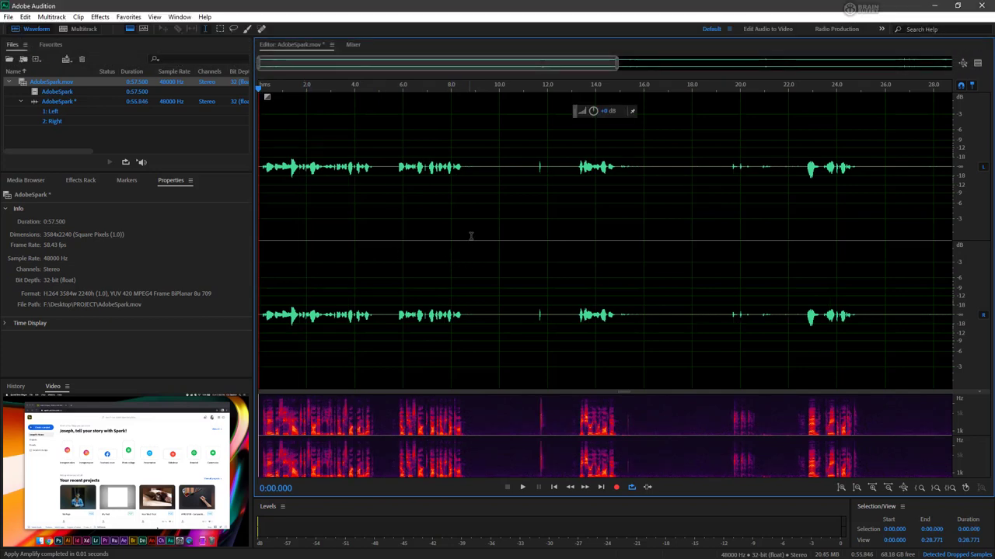
- Adjust the amplitude zoom until faint clicks and noise between phrases are clearly visible
left_click_drag(475, 234, 463, 202)
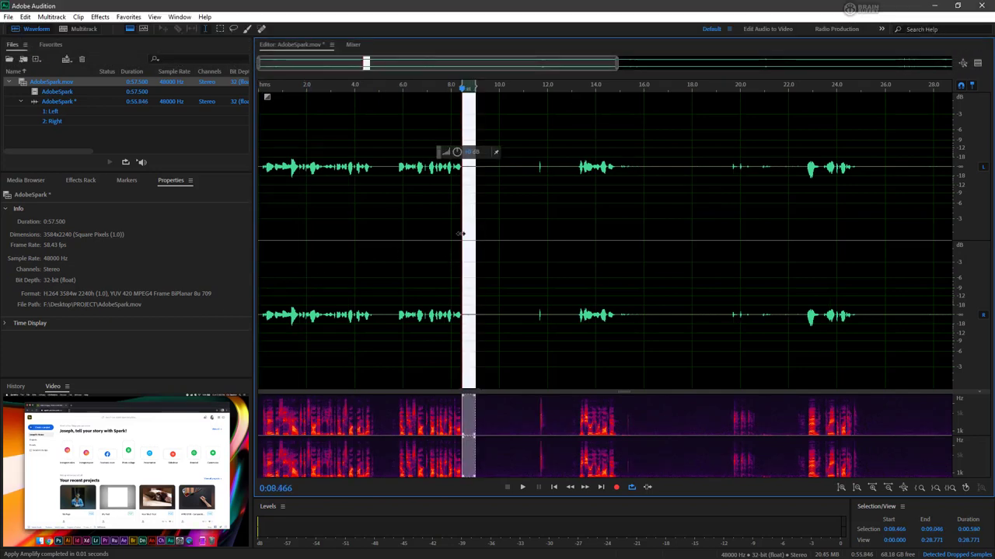
left_click(482, 177)
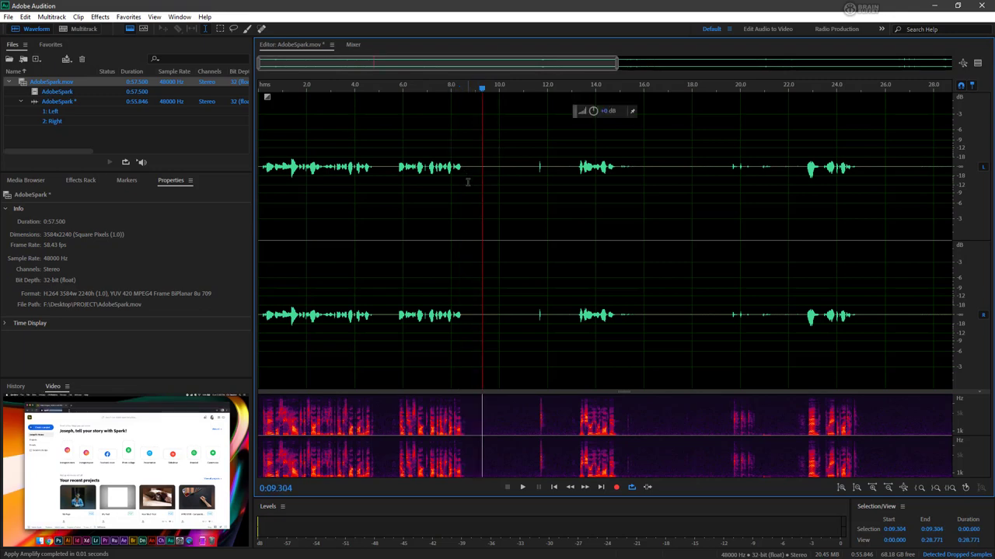
left_click(841, 487)
left_click(840, 487)
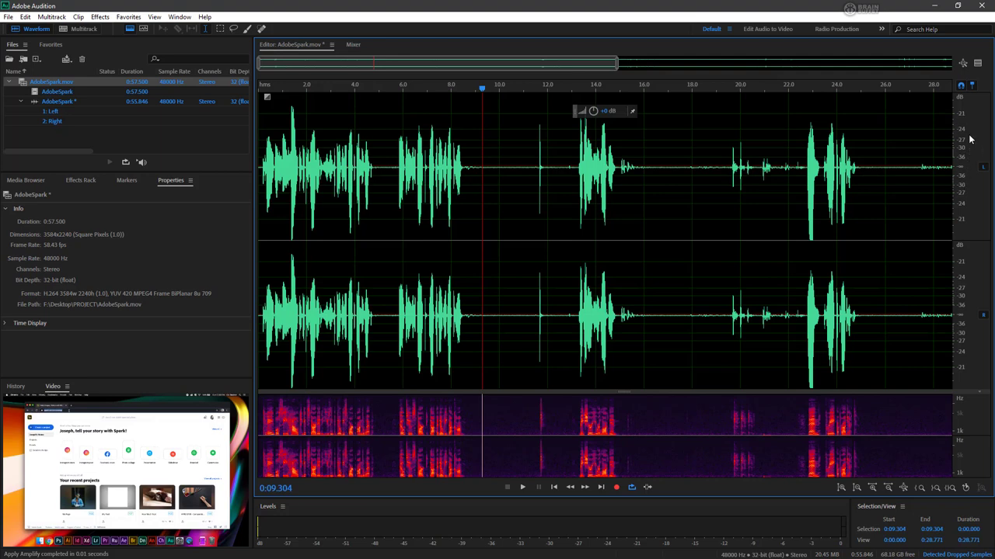
left_click(856, 488)
left_click(857, 488)
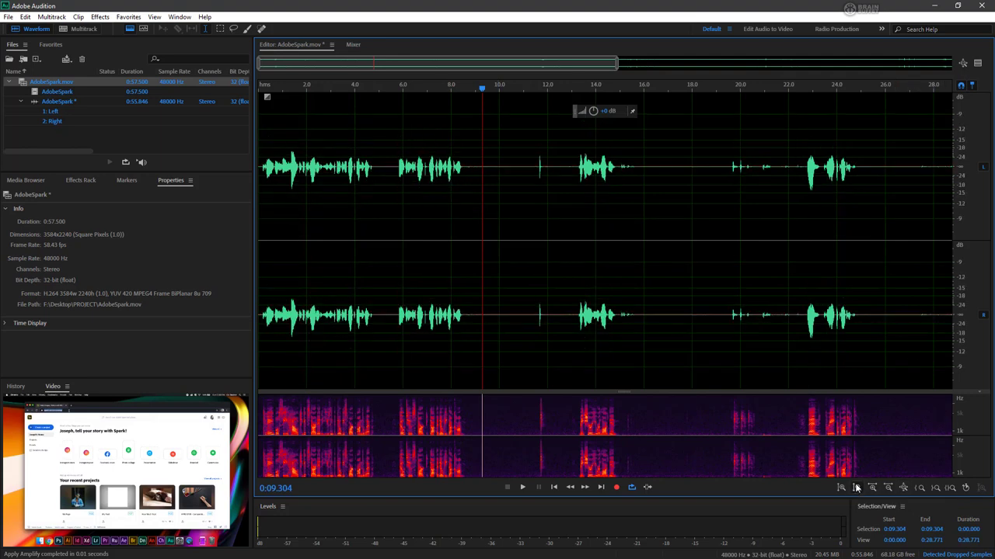
left_click(856, 488)
left_click(841, 488)
left_click(841, 488)
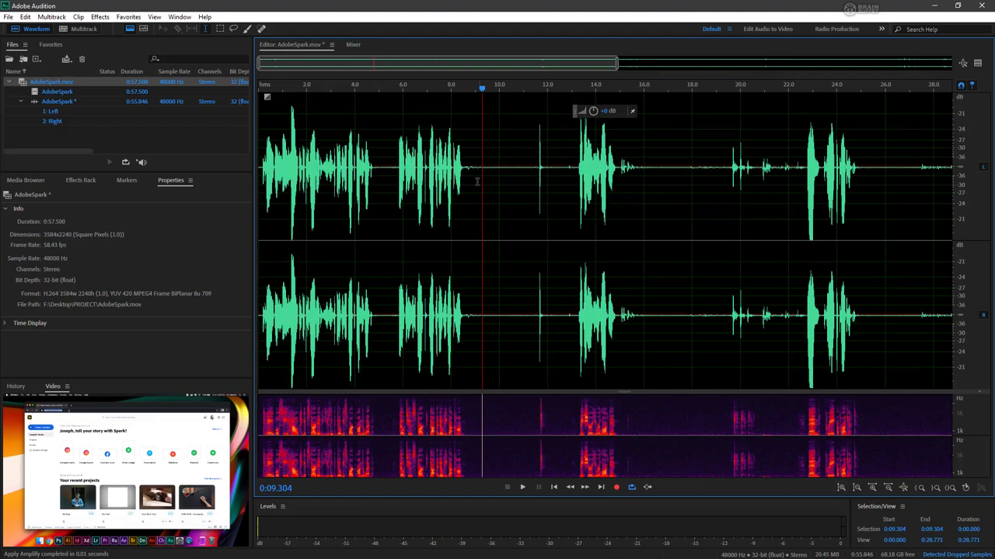
- Lower the faint 8.5–10.1 s tail to about -12 dB with the HUD knob
left_click_drag(464, 180, 481, 185)
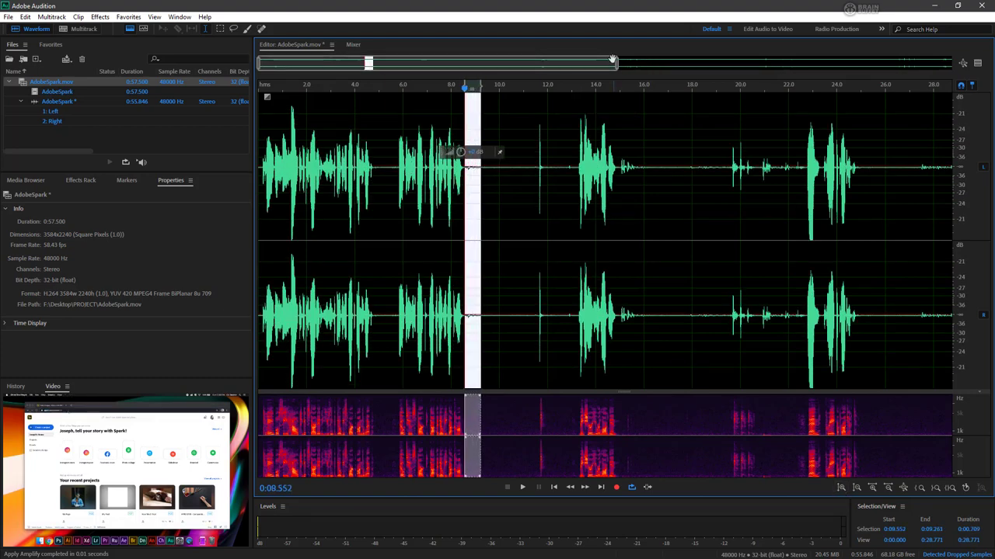
left_click_drag(615, 63, 439, 65)
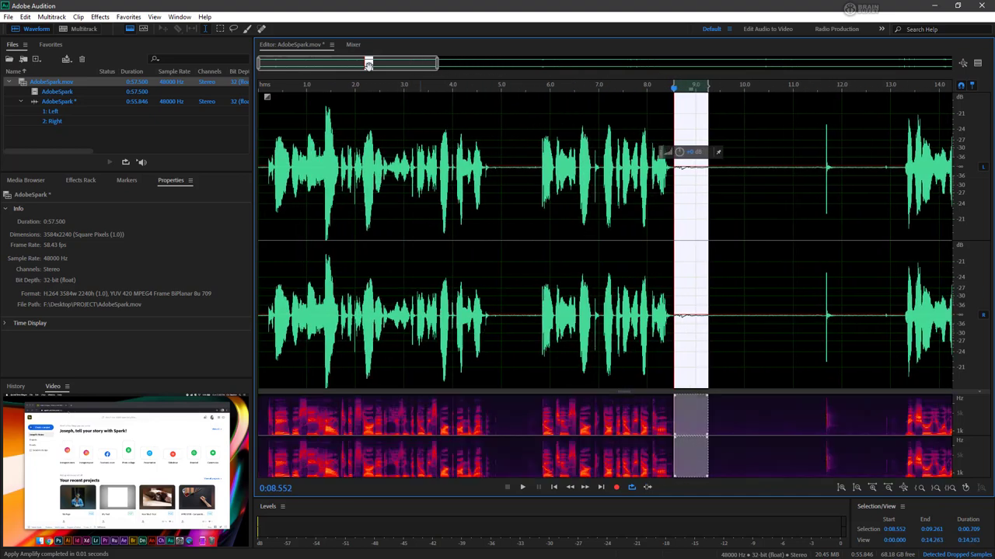
left_click_drag(259, 66, 342, 66)
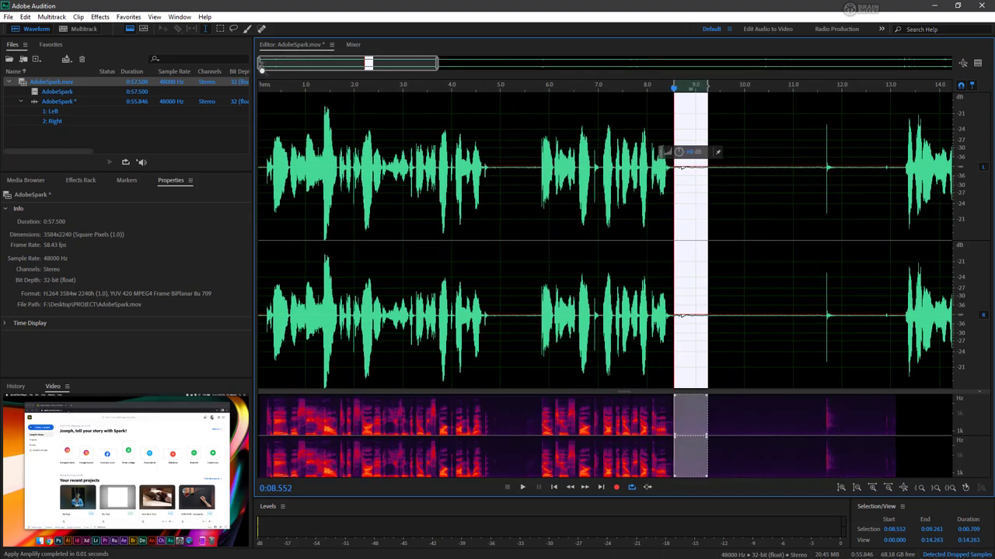
key("space")
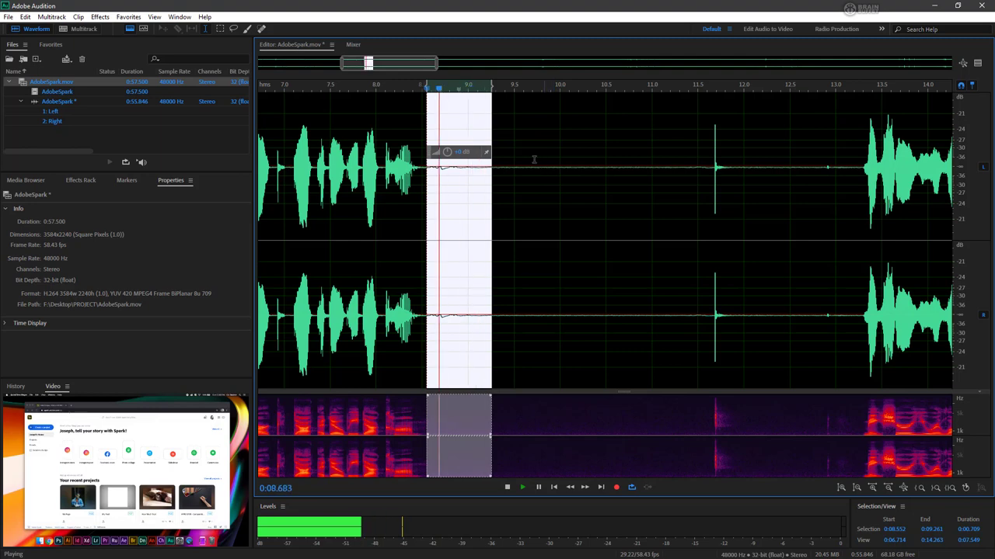
key("space")
left_click(410, 165)
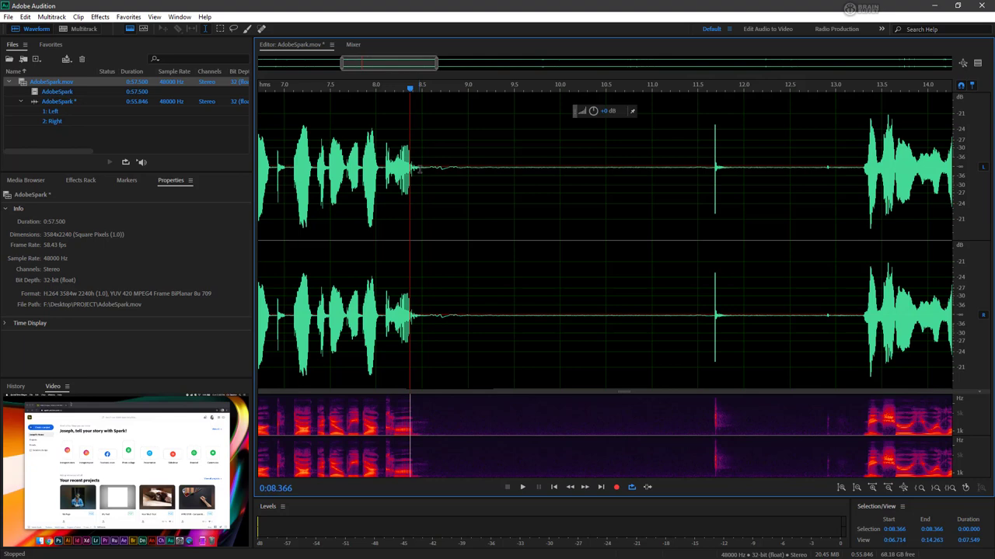
left_click_drag(422, 172, 565, 167)
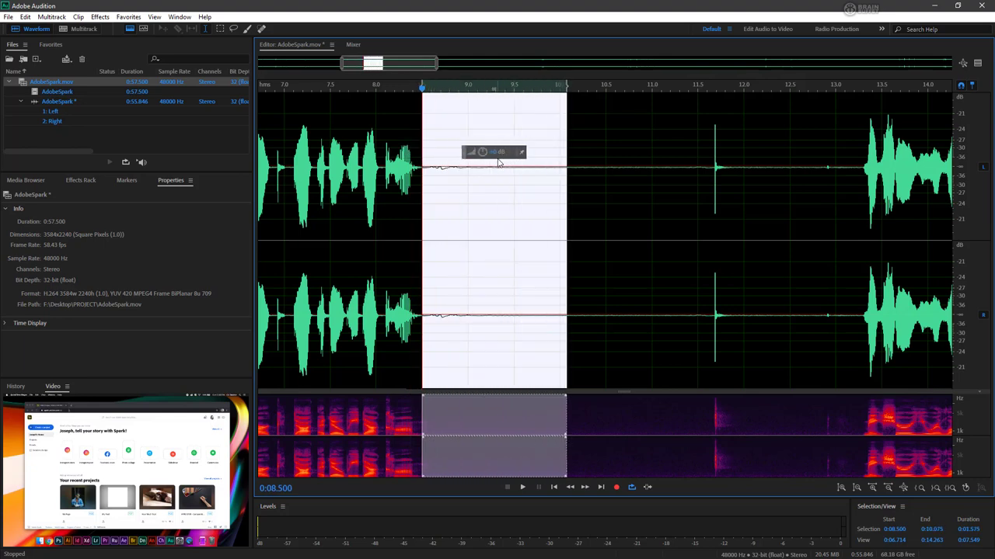
left_click_drag(482, 153, 463, 160)
left_click(388, 141)
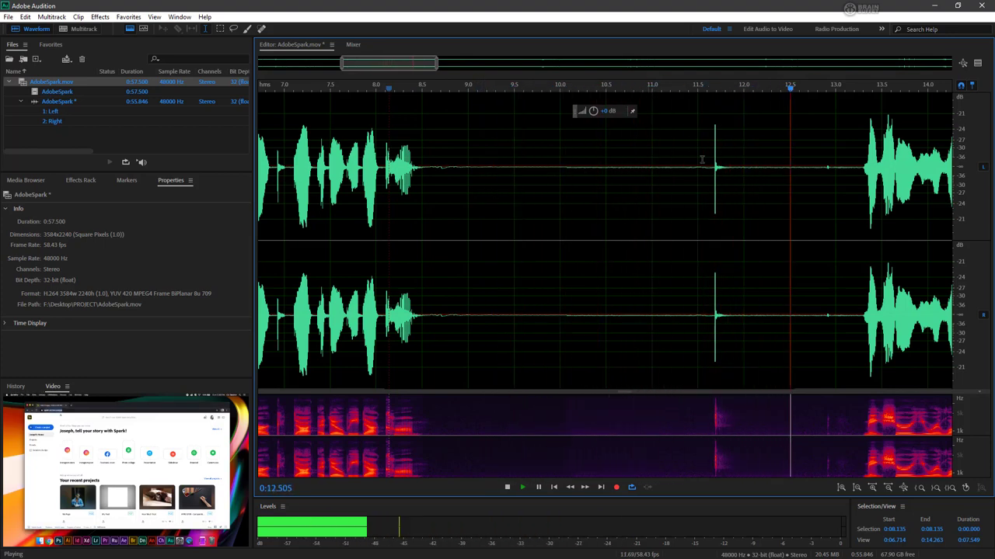
- Silence and delete the 10.46–13.26 s pause with the click, then play back the cut
key("space")
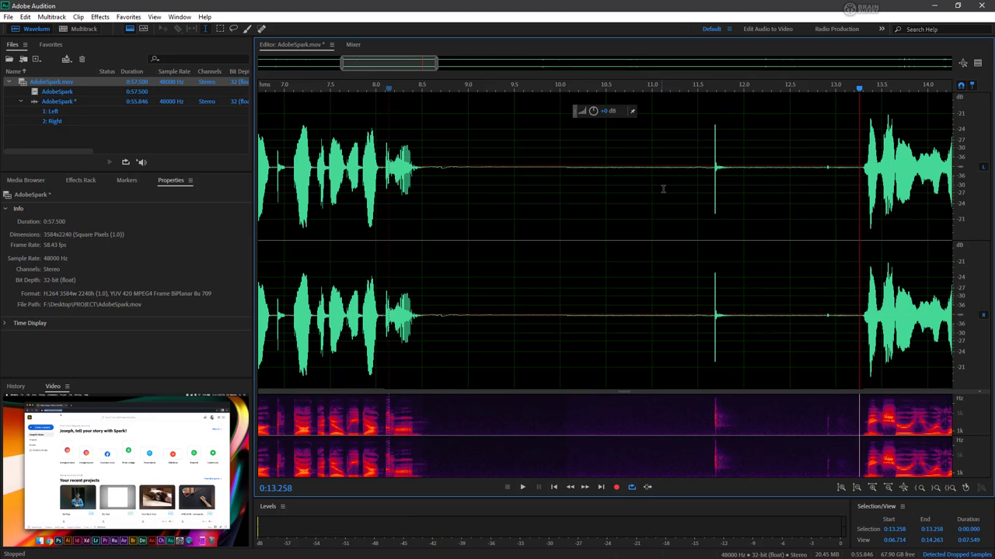
left_click_drag(859, 189, 599, 211)
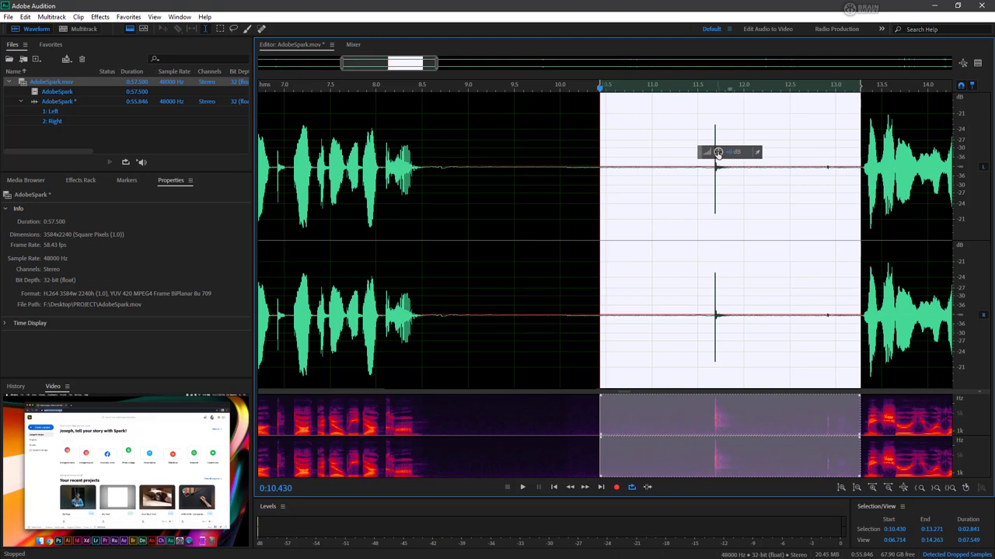
key("Delete")
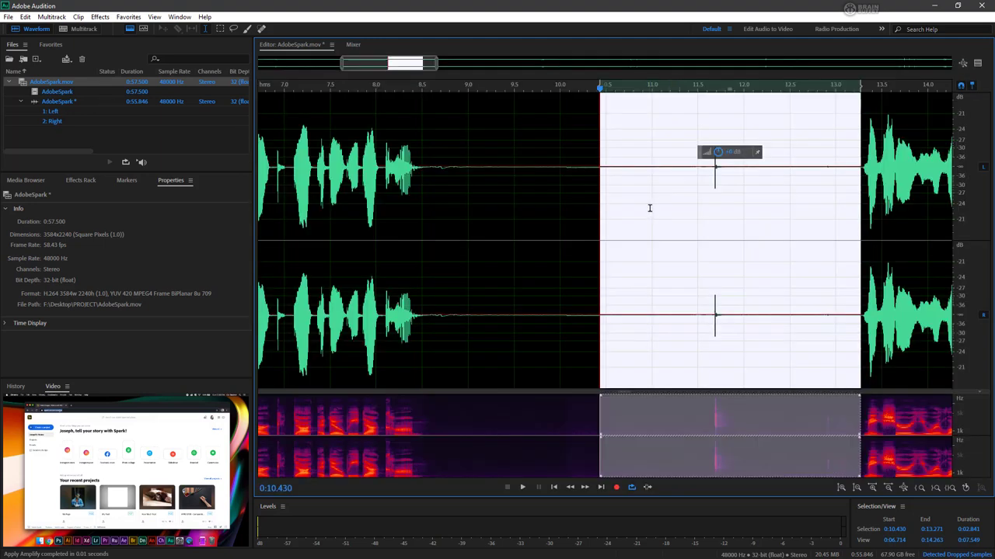
key("Delete")
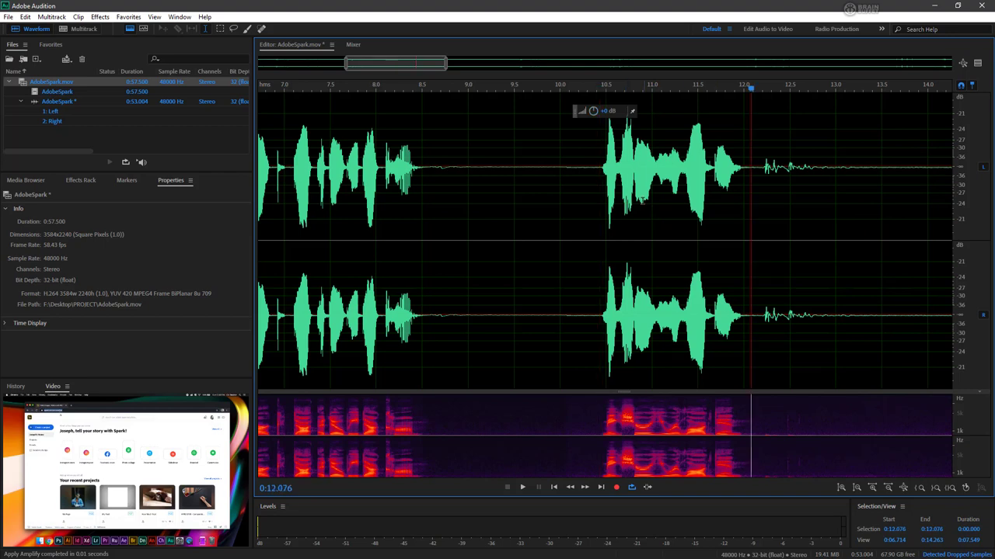
left_click(644, 198)
key("space")
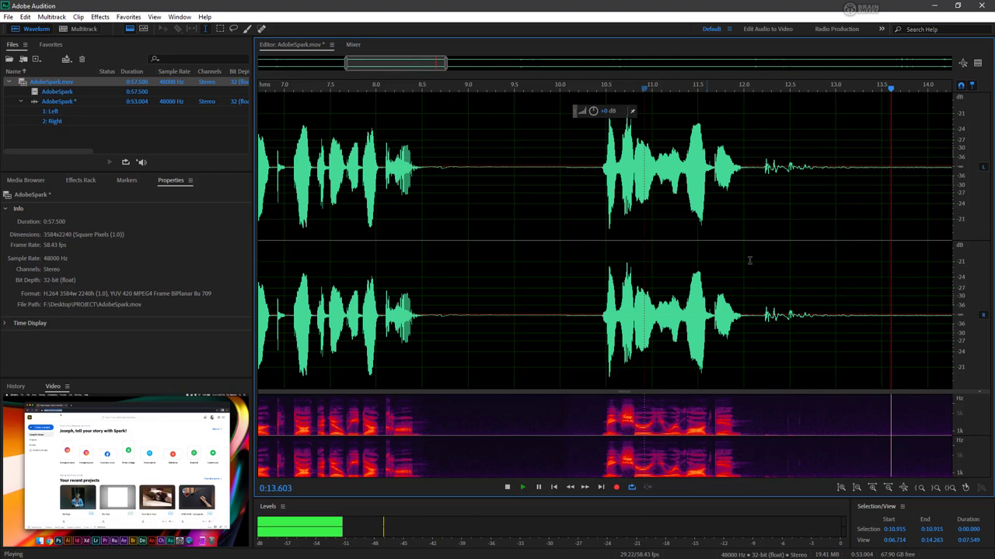
- Delete the trailing noise from 12.1 to 14 s and listen from 14.7 s
left_click_drag(749, 260, 940, 250)
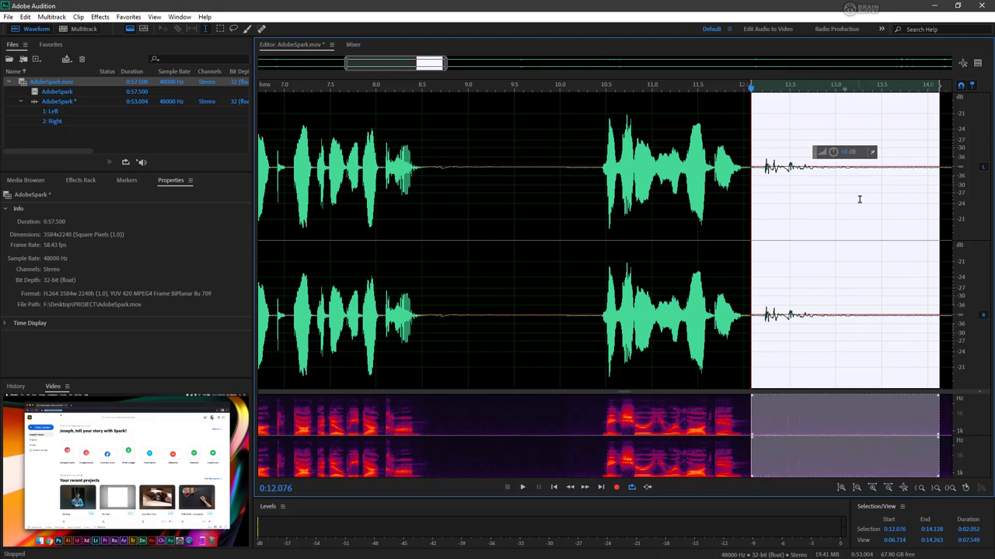
key("Delete")
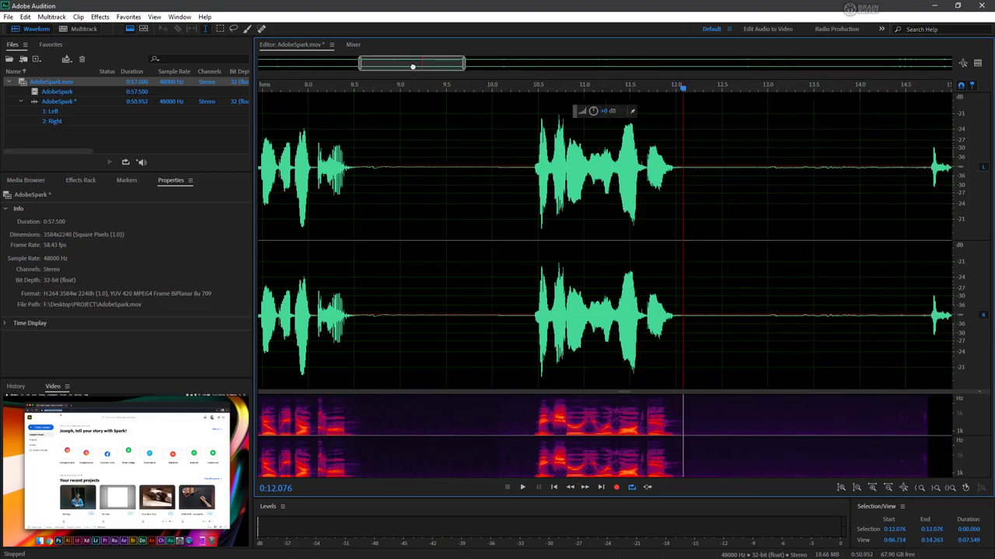
left_click_drag(396, 68, 460, 68)
left_click(566, 207)
key("space")
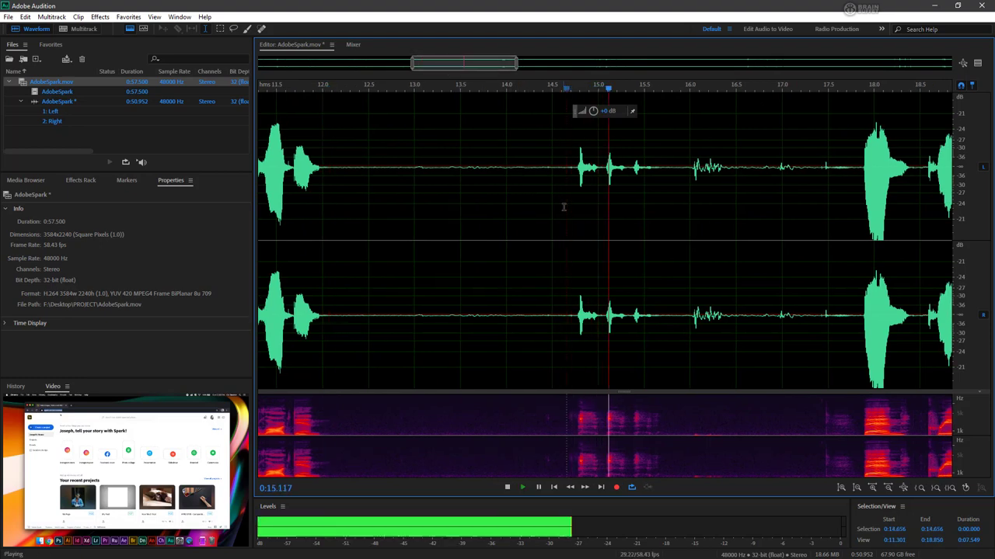
key("space")
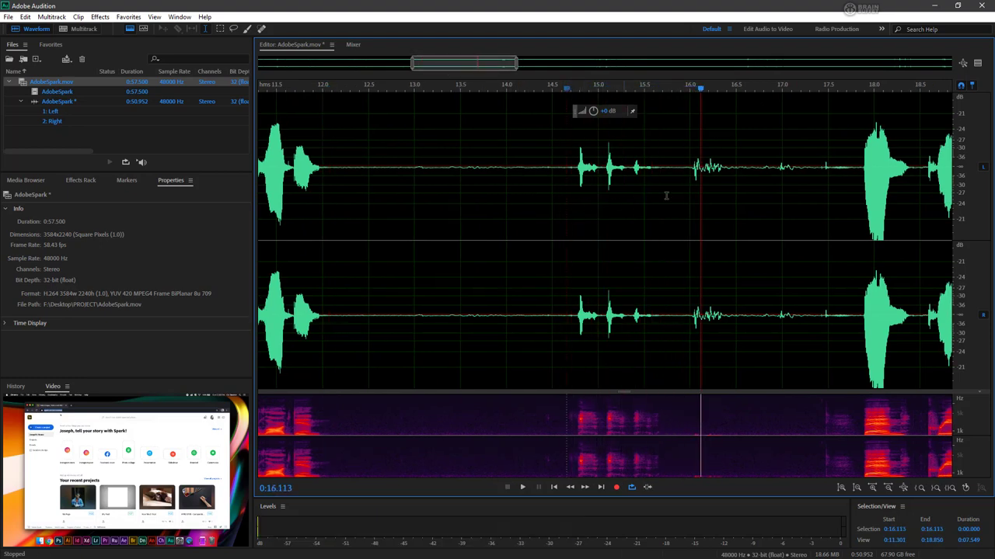
- Cut the 13.4–17.9 s silent stretch with clicks and play back the join
mouse_move(861, 197)
left_mouse_down()
mouse_move(452, 234)
mouse_move(507, 233)
left_mouse_up()
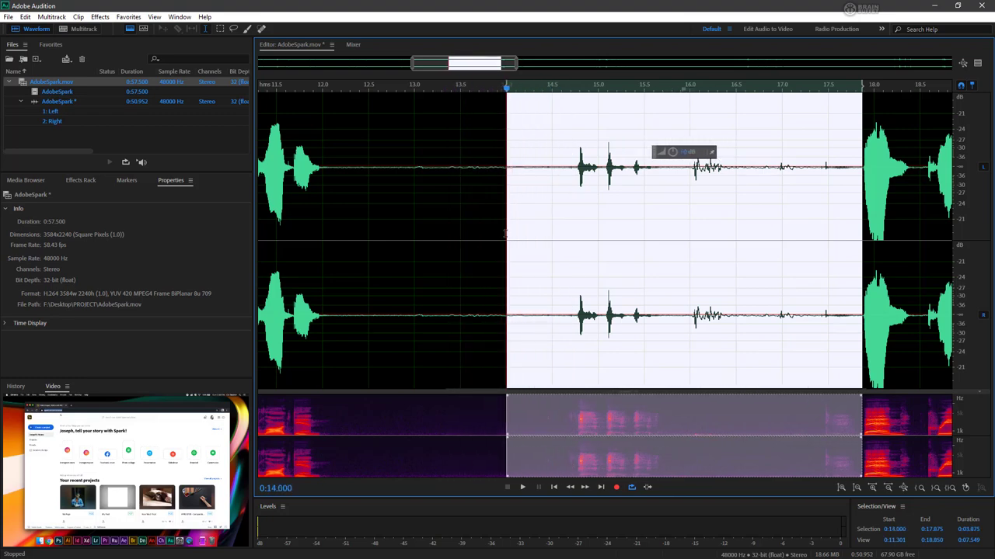
key("Delete")
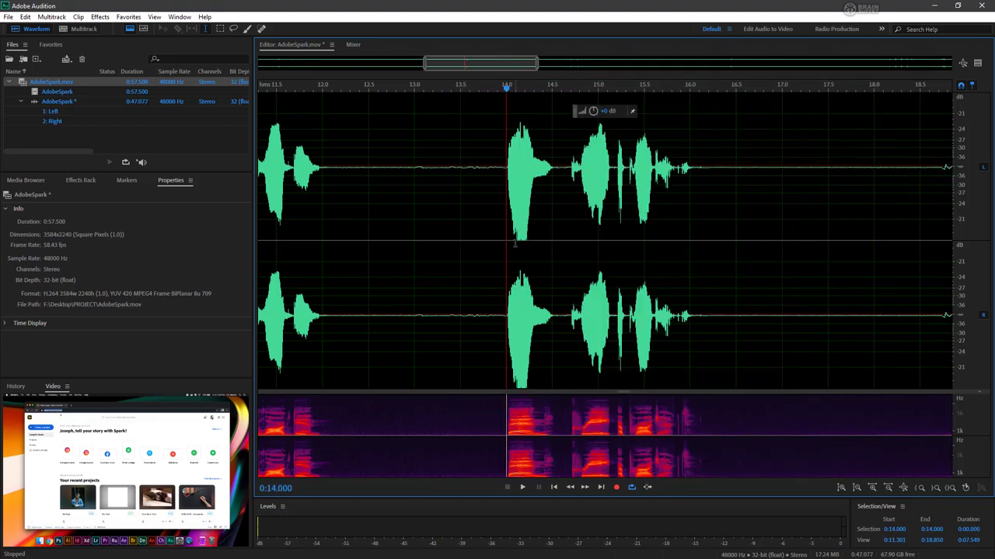
left_click(287, 233)
key("space")
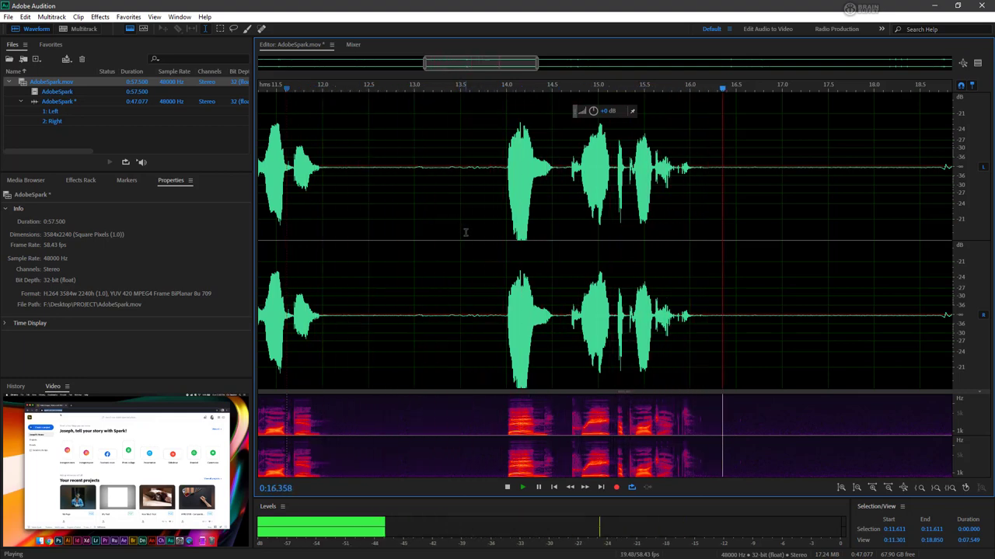
key("space")
- Delete the silent gap before the next phrase, back to 17.5 s
left_click_drag(474, 64, 532, 66)
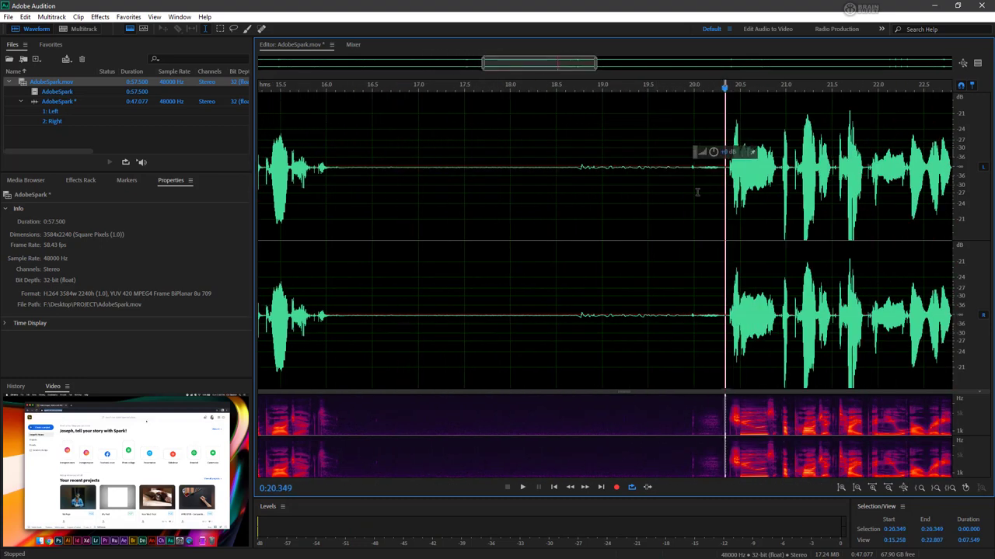
left_click_drag(724, 189, 464, 218)
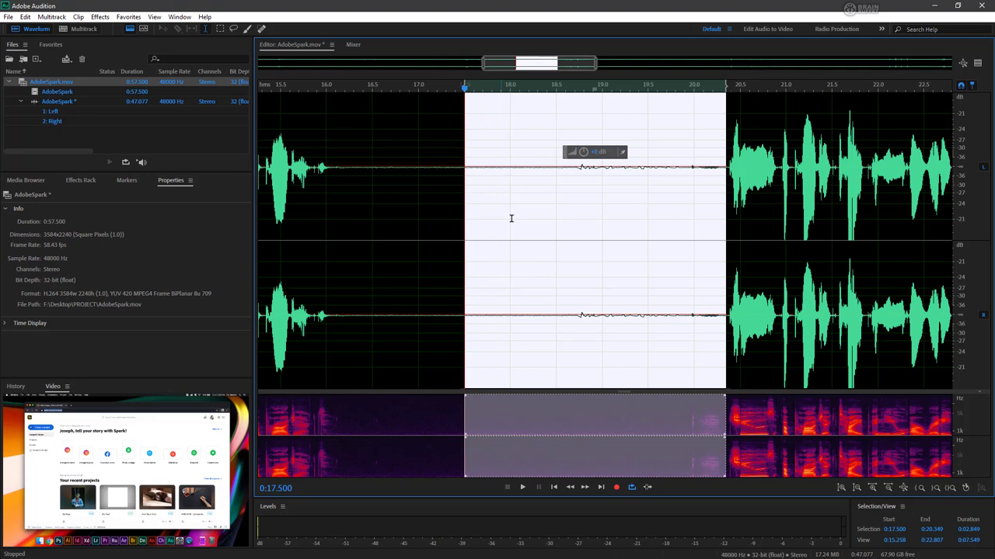
key("Delete")
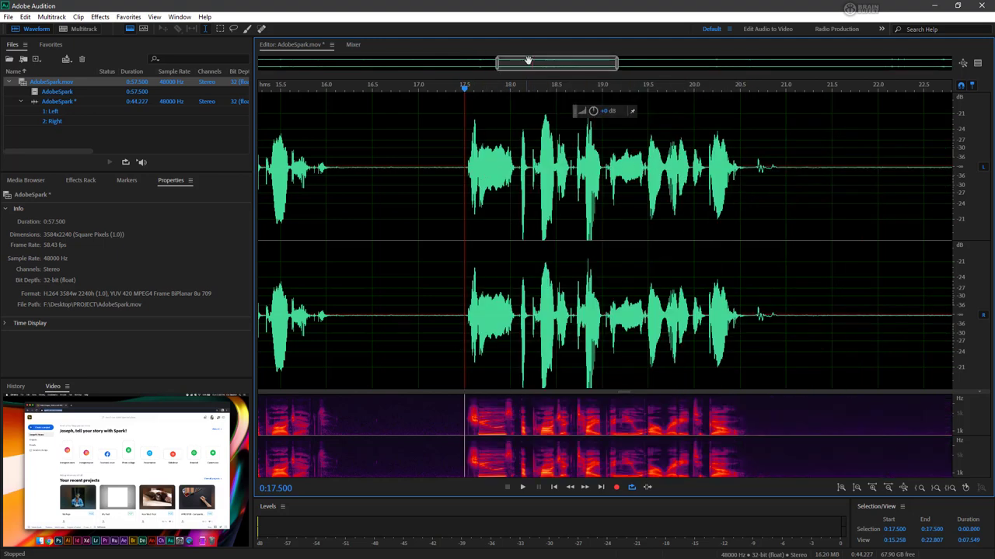
- Play from 20.6 s and silence the clicks after the phrase
left_click_drag(544, 62, 606, 62)
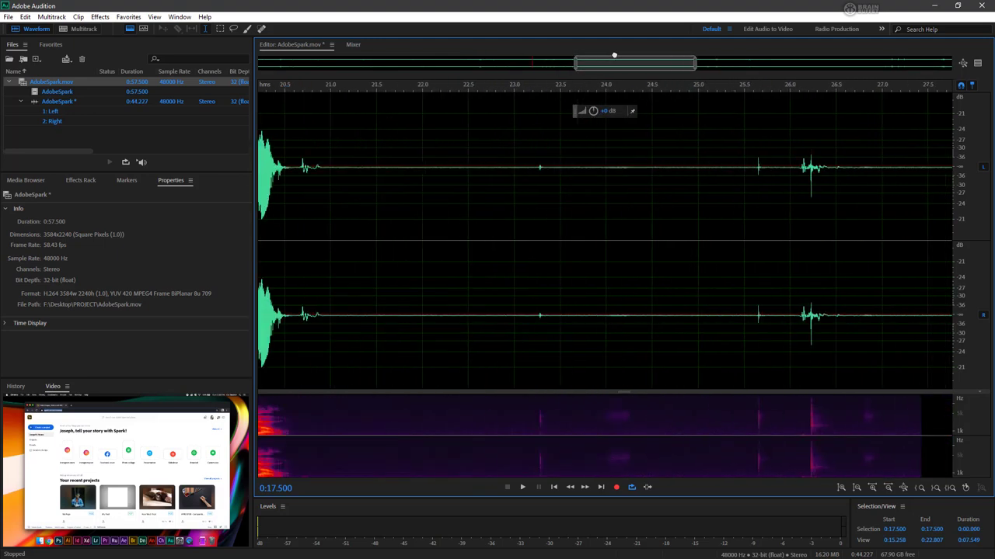
left_click(403, 246)
key("space")
key("space")
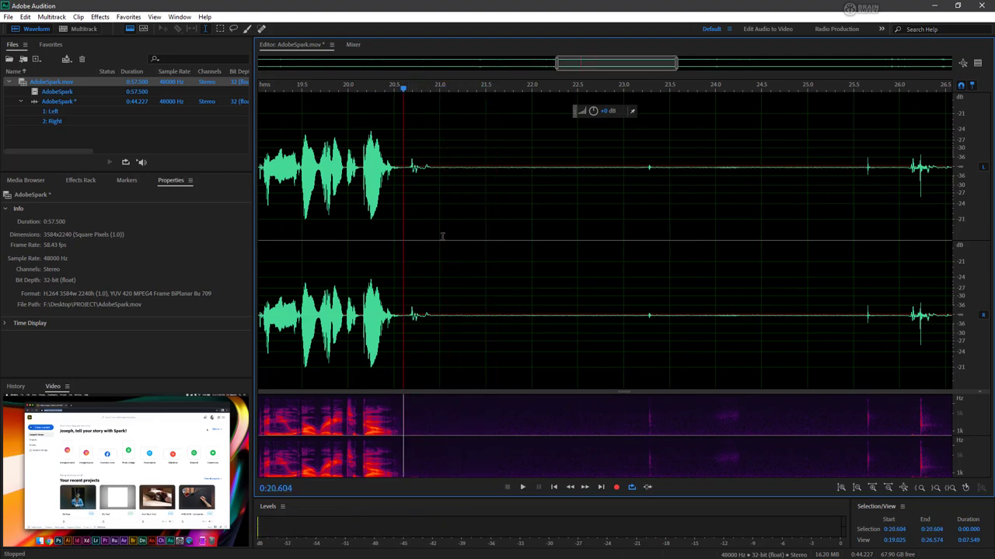
left_click_drag(403, 239, 555, 244)
left_click(478, 233)
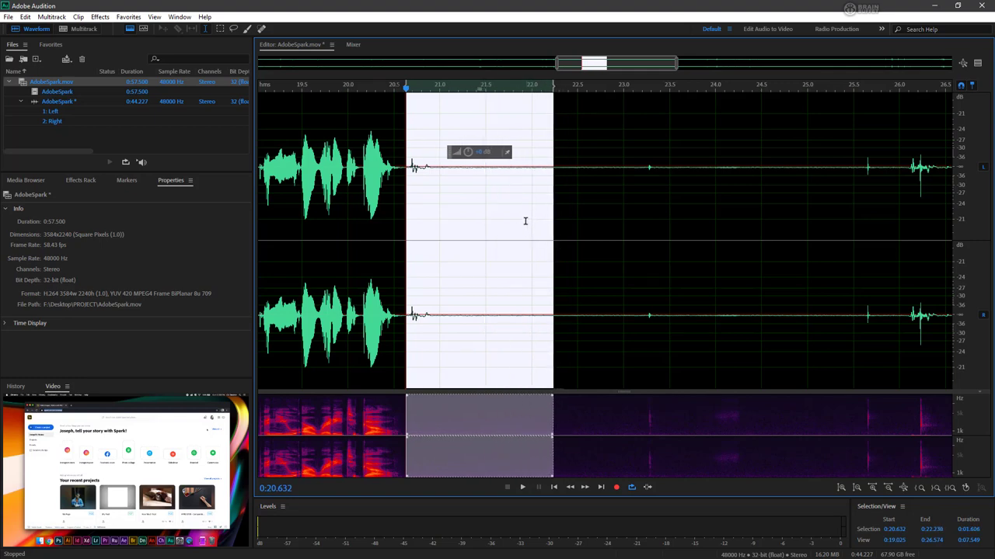
key("Delete")
- Delete the silenced gap and the long pause before the next phrase
left_click_drag(550, 215, 469, 212)
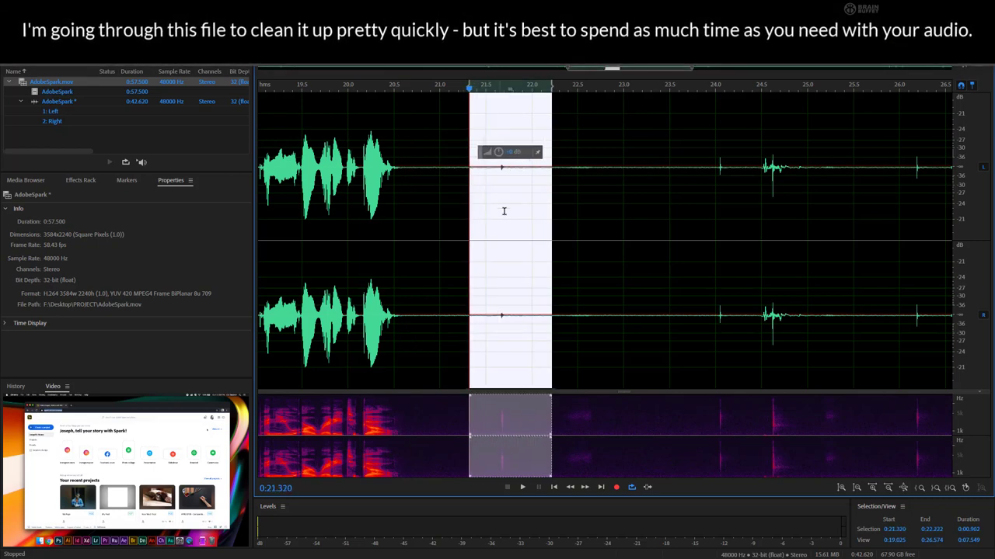
key("Delete")
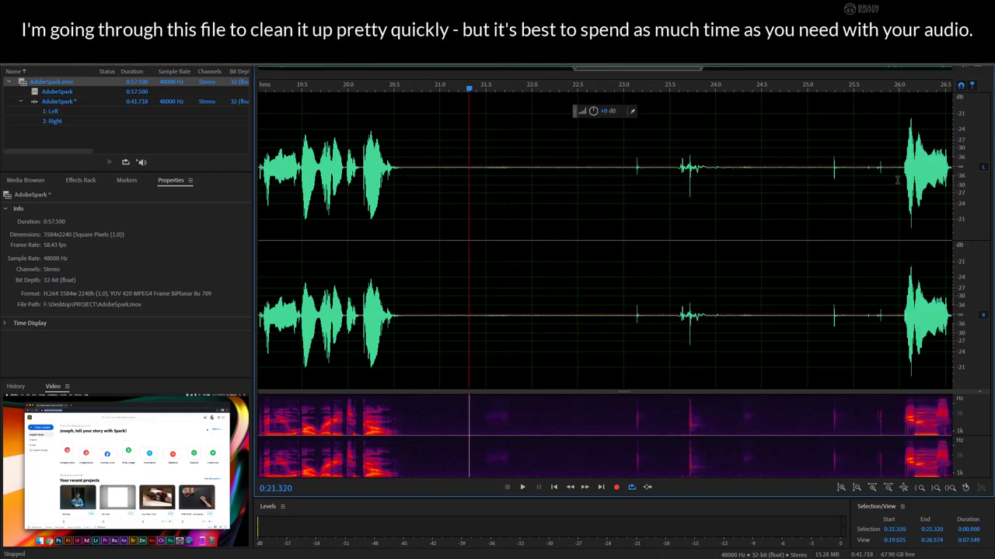
left_click_drag(898, 181, 561, 241)
key("Delete")
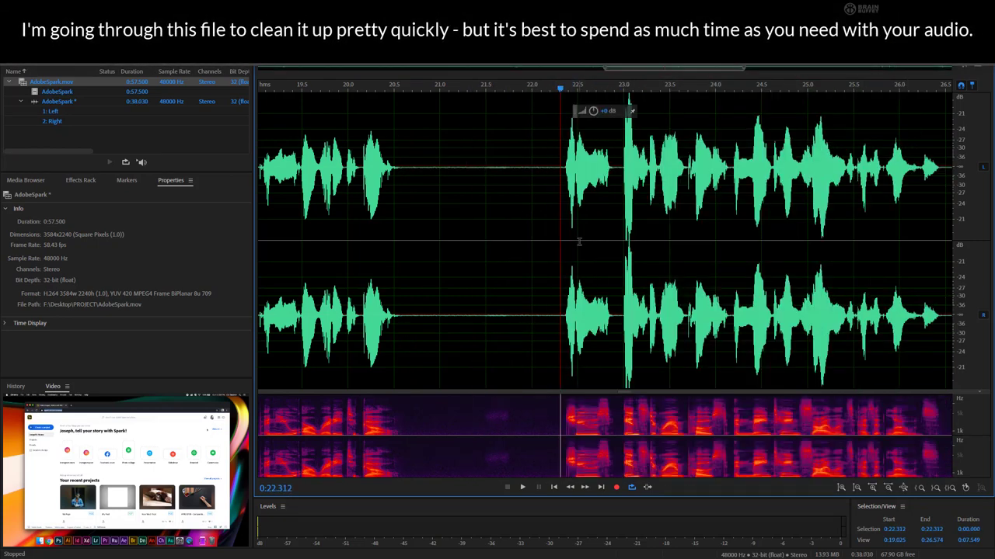
- Delete all the muffled audio from 28.5 s to the end of the file
left_click(342, 237)
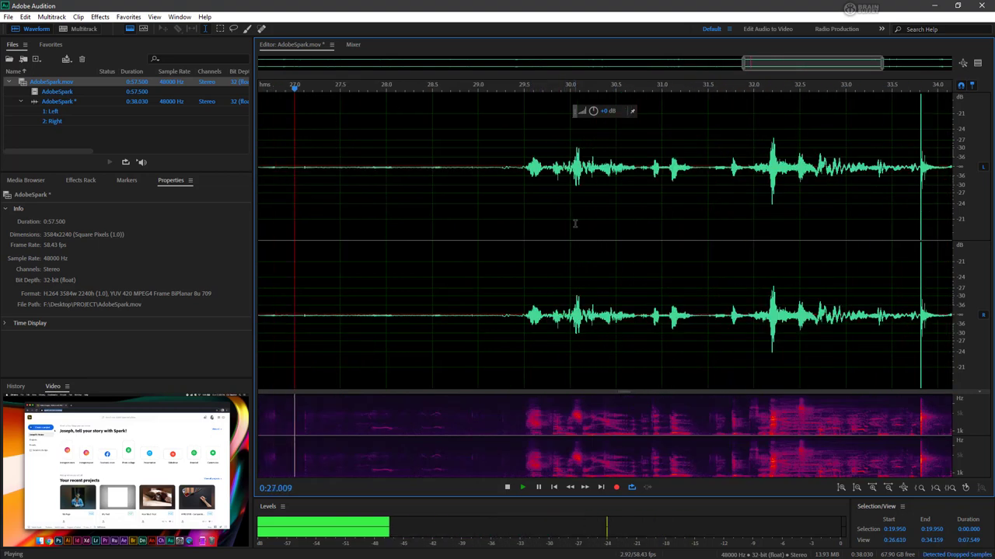
key("space")
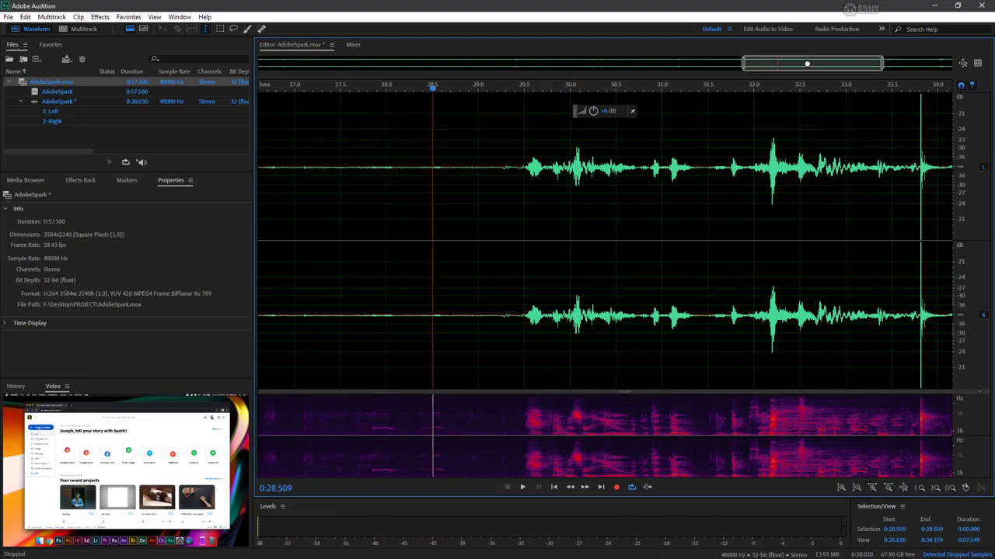
left_click_drag(812, 62, 882, 62)
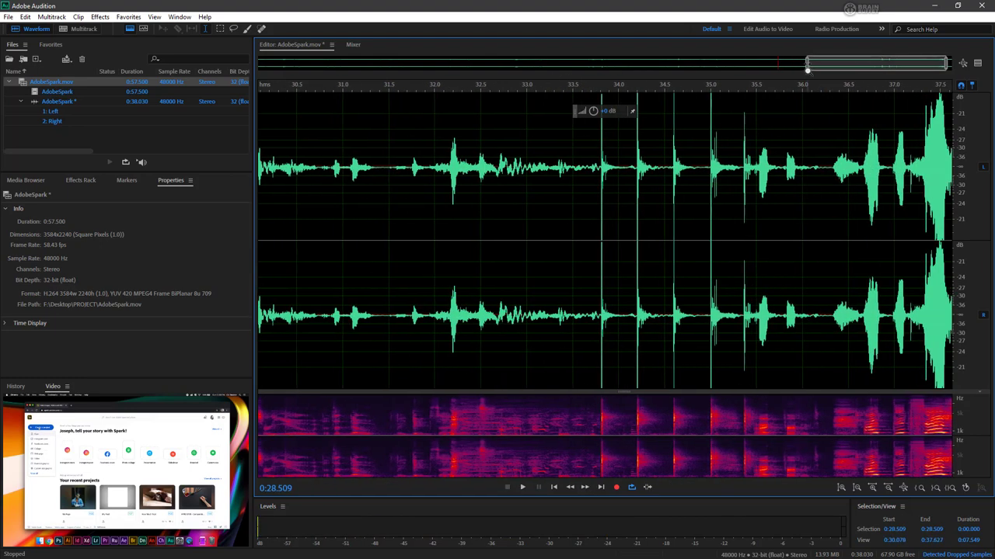
left_click_drag(813, 64, 651, 64)
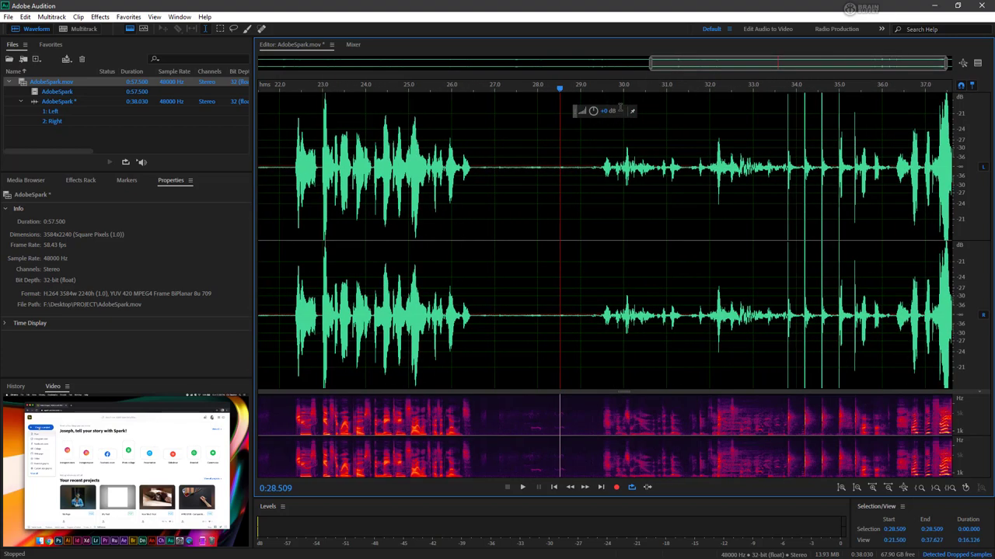
left_click_drag(557, 190, 942, 97)
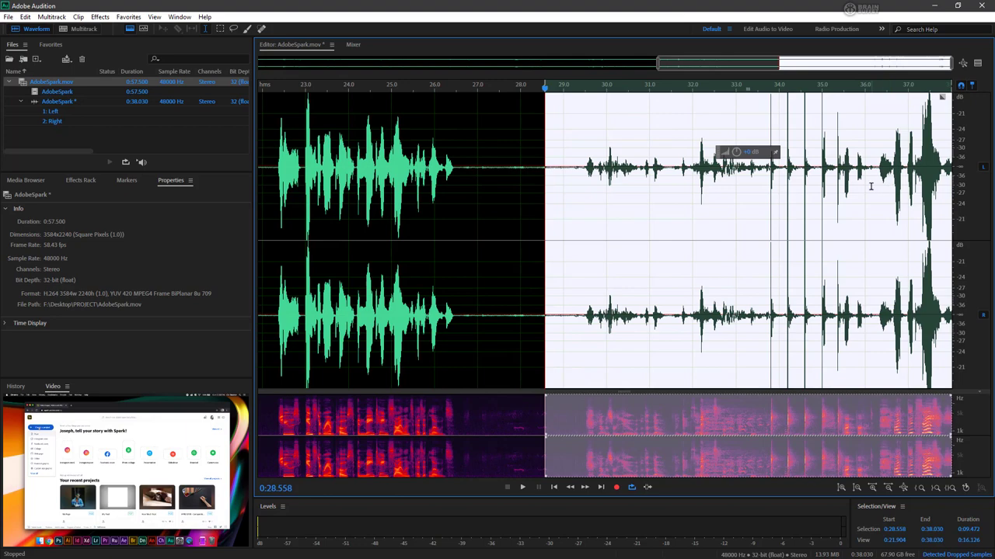
key("Delete")
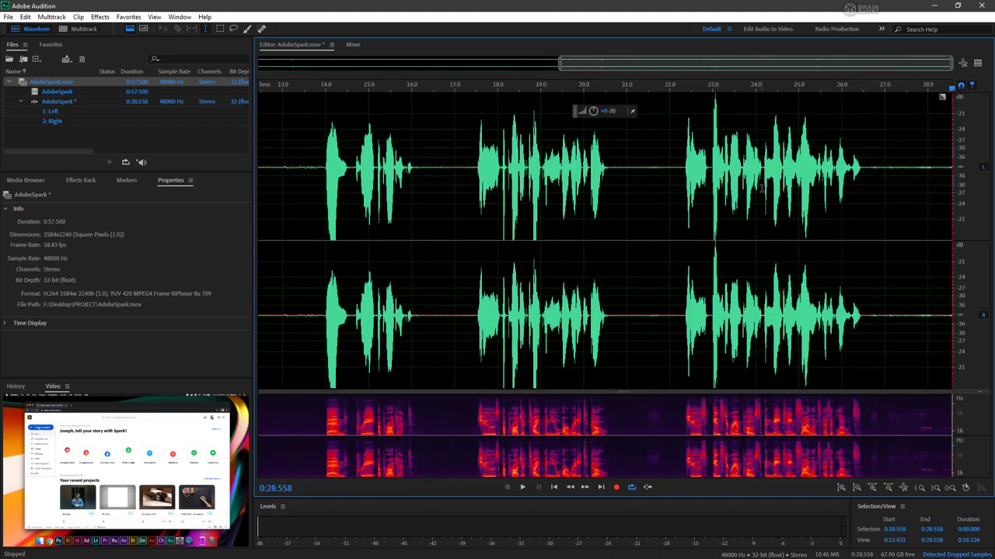
- Select the misspoken phrase at 24.186–27.125 s, zoom in, and preview it
left_click(763, 187)
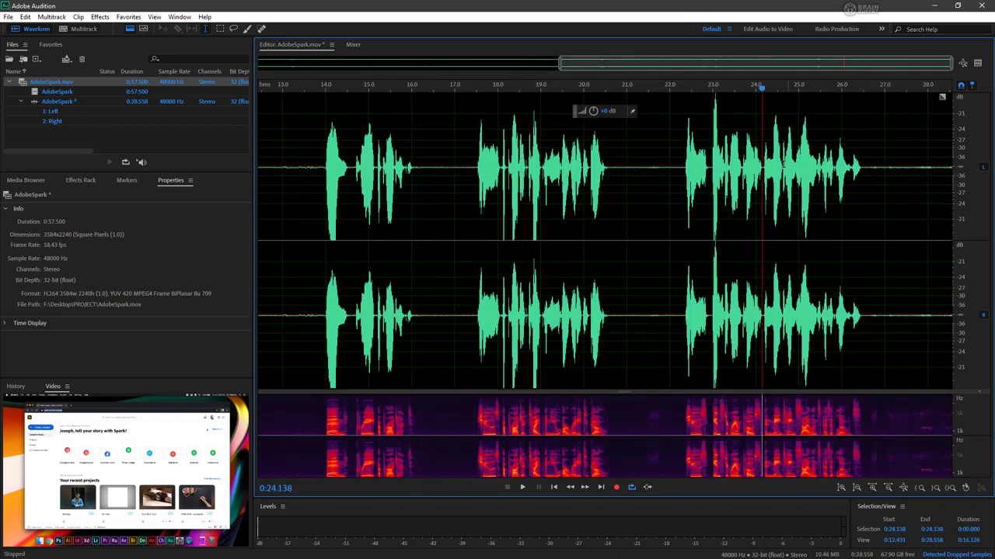
left_click(736, 170)
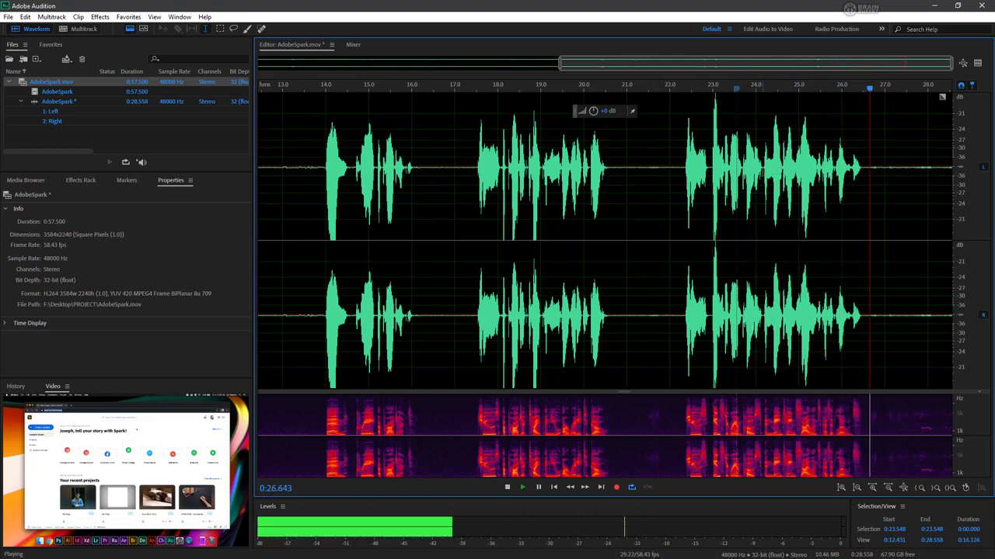
key("space")
left_click_drag(764, 174, 890, 173)
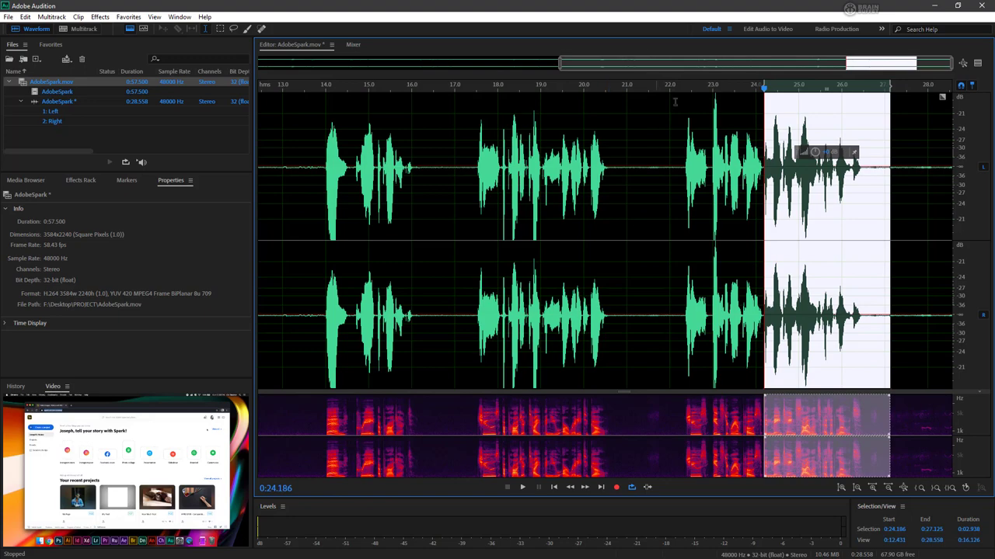
left_click_drag(561, 63, 750, 64)
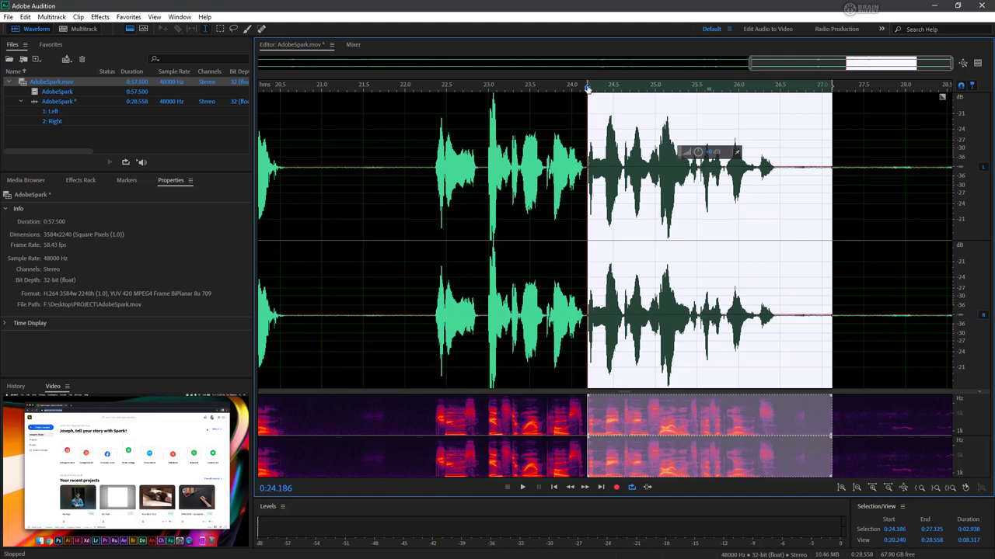
left_click_drag(587, 87, 556, 88)
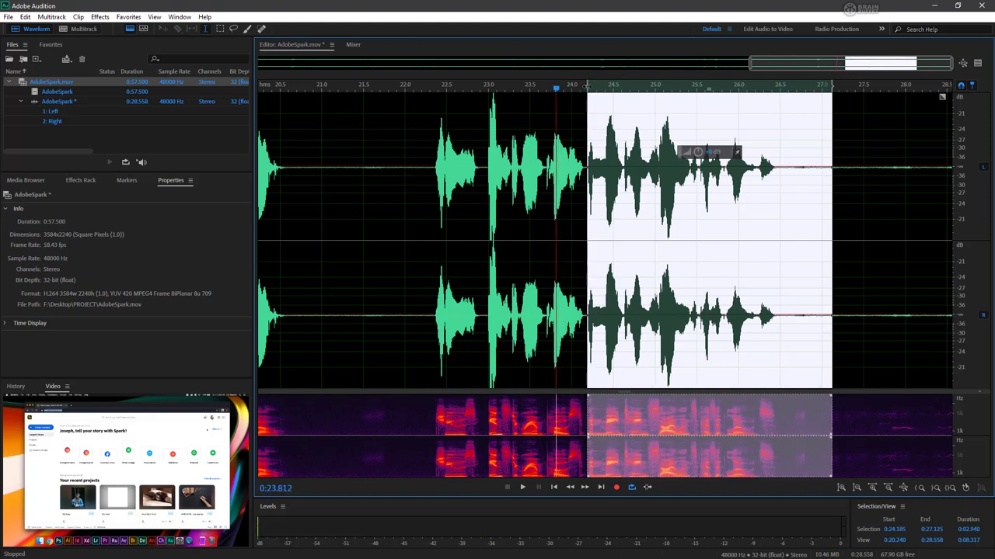
key("space")
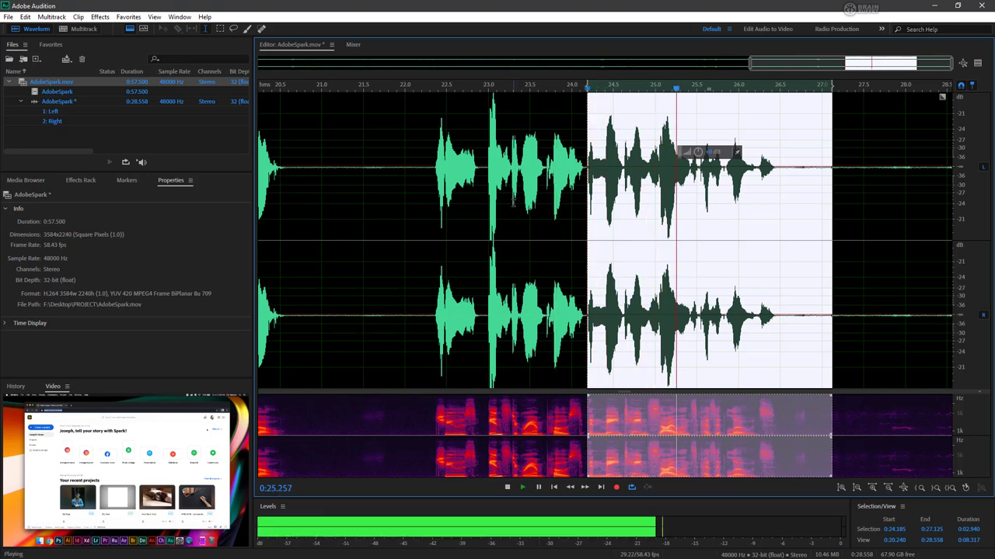
key("space")
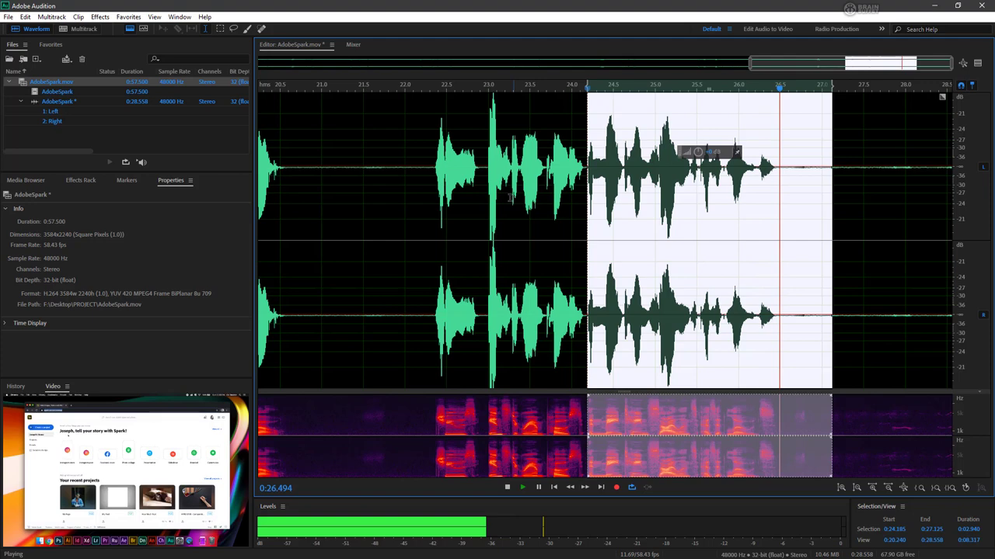
- Replay the join from 22 s and delete everything after 24.698 s
key("Escape")
scroll(532, 192, "up", 3)
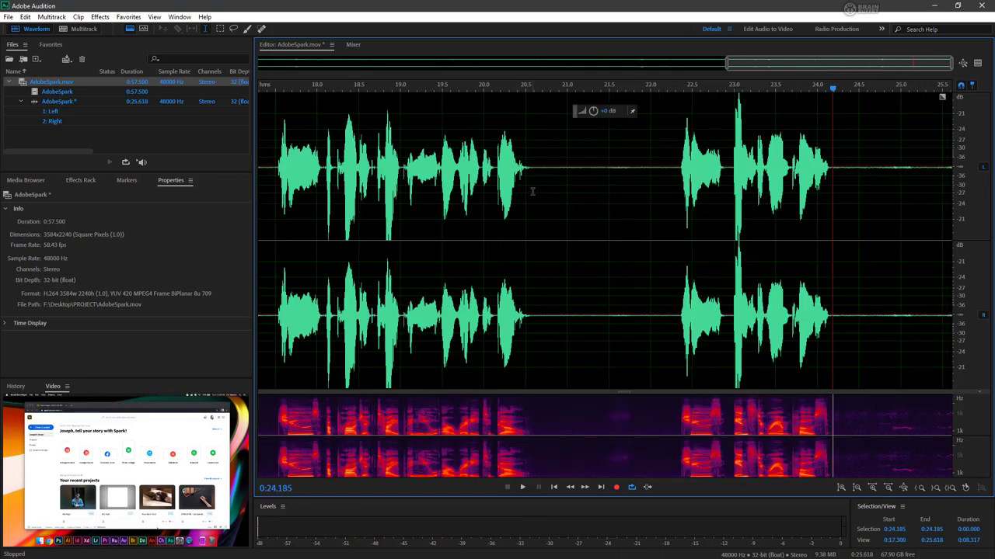
left_click(655, 192)
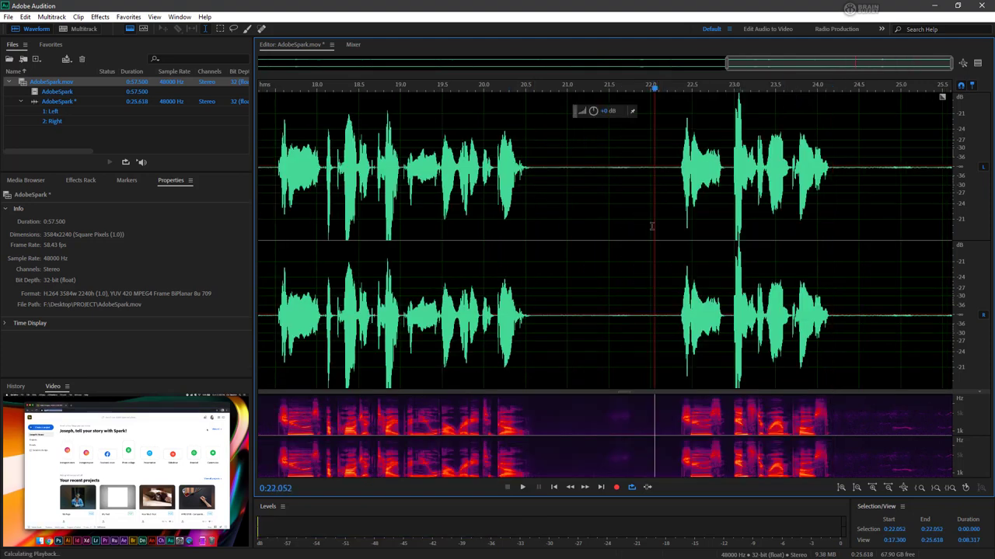
key("space")
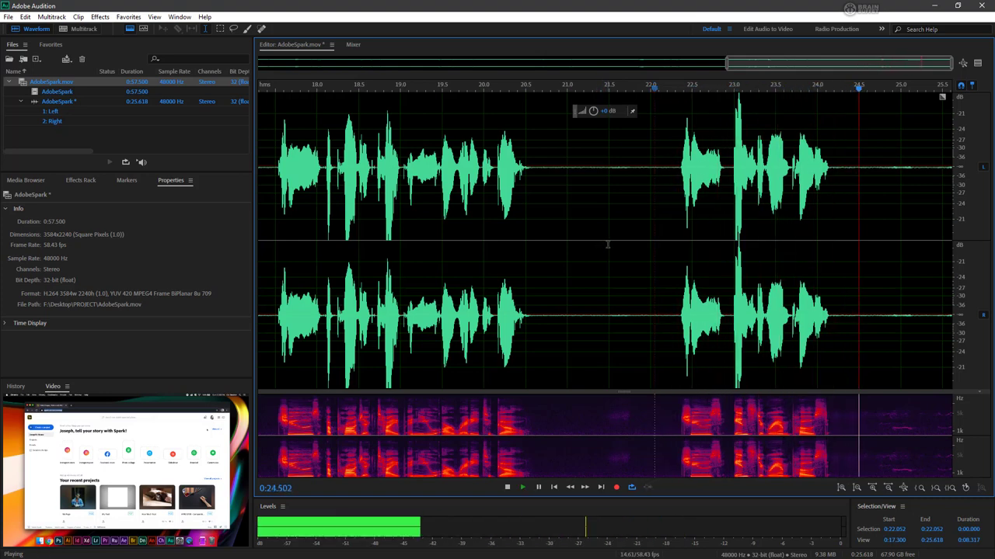
key("space")
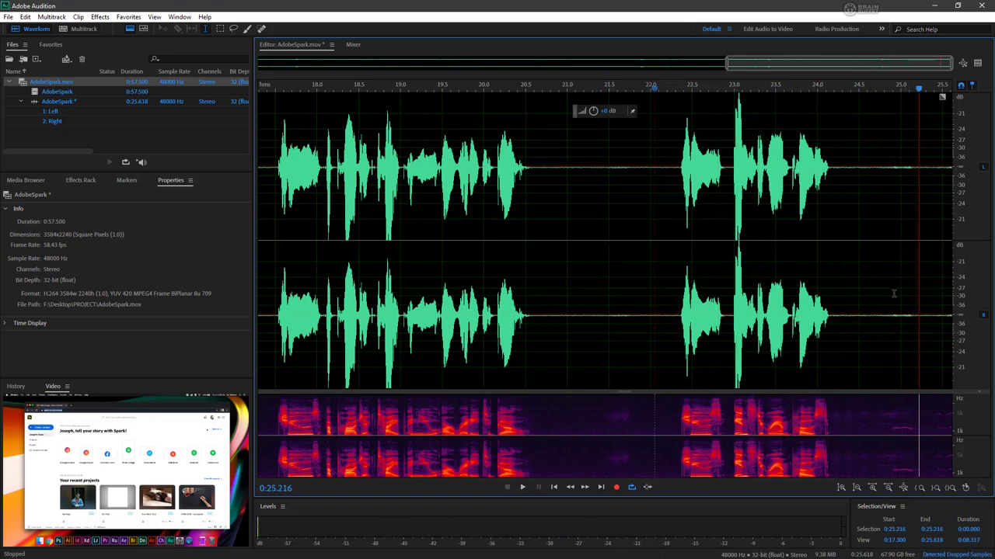
left_click_drag(875, 303, 952, 233)
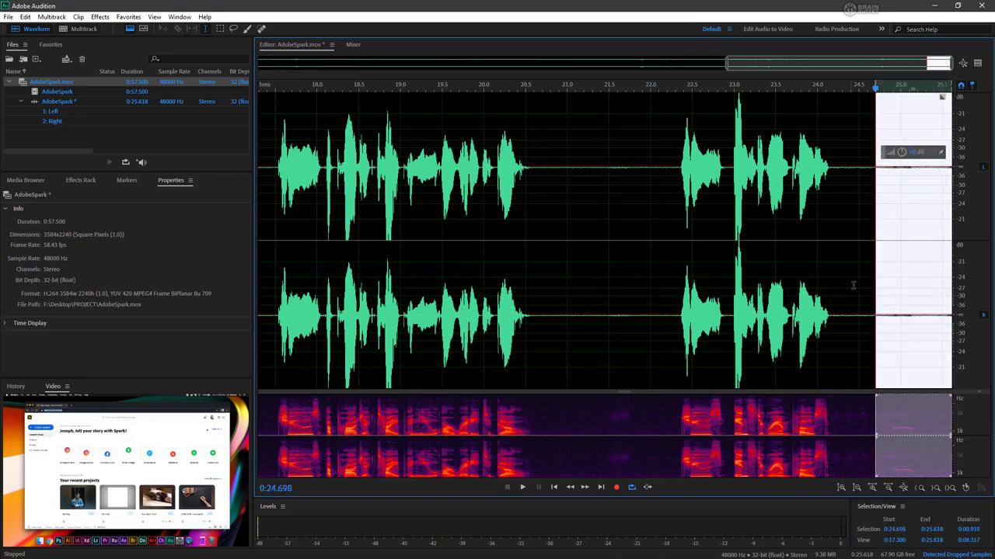
key("Delete")
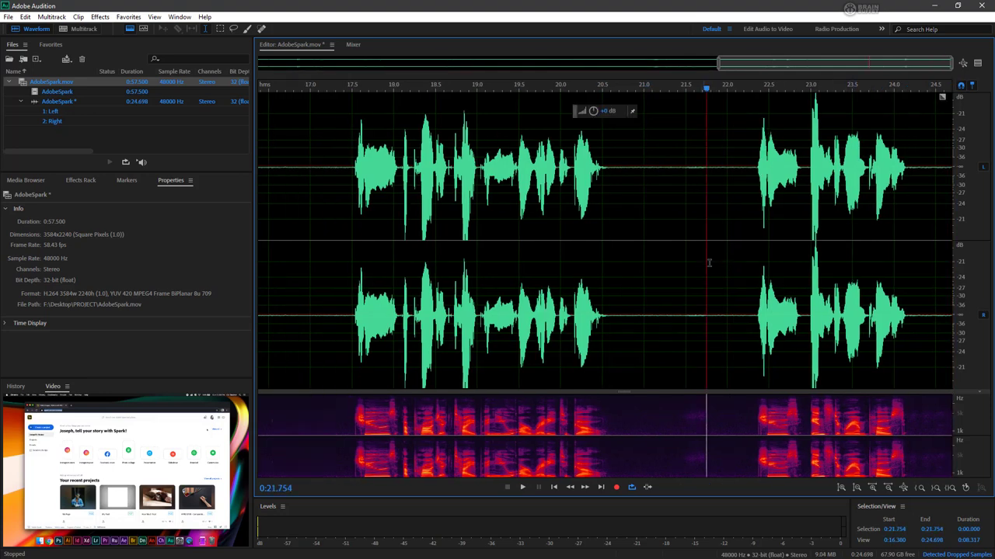
- Zoom out fully to display the entire 24.7-second waveform
left_click_drag(719, 63, 678, 62)
key("backslash")
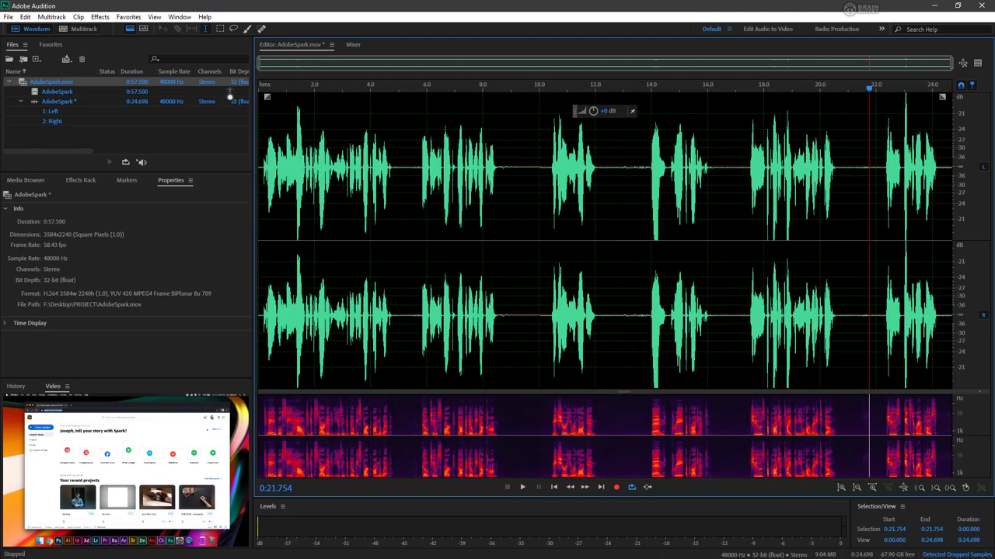